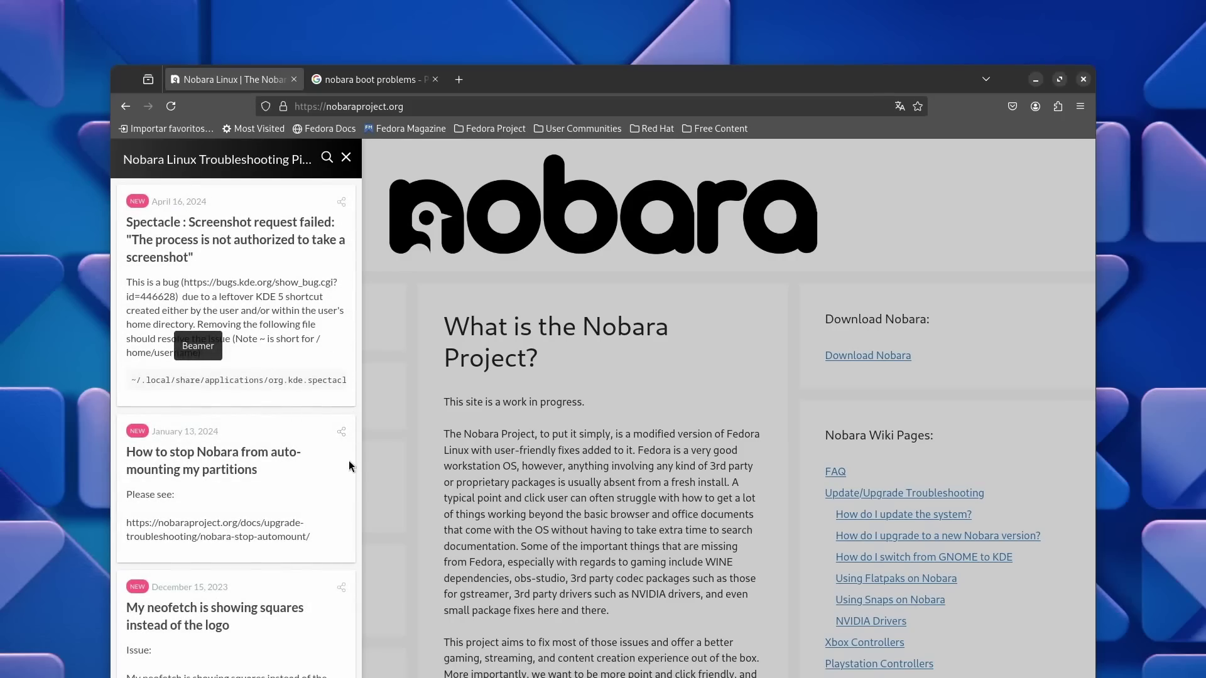
Read through the Nobara Linux troubleshooting posts, from the Spectacle screenshot issue down to the manual partitioning entry
scroll(349, 462, down, 4)
scroll(349, 465, down, 7)
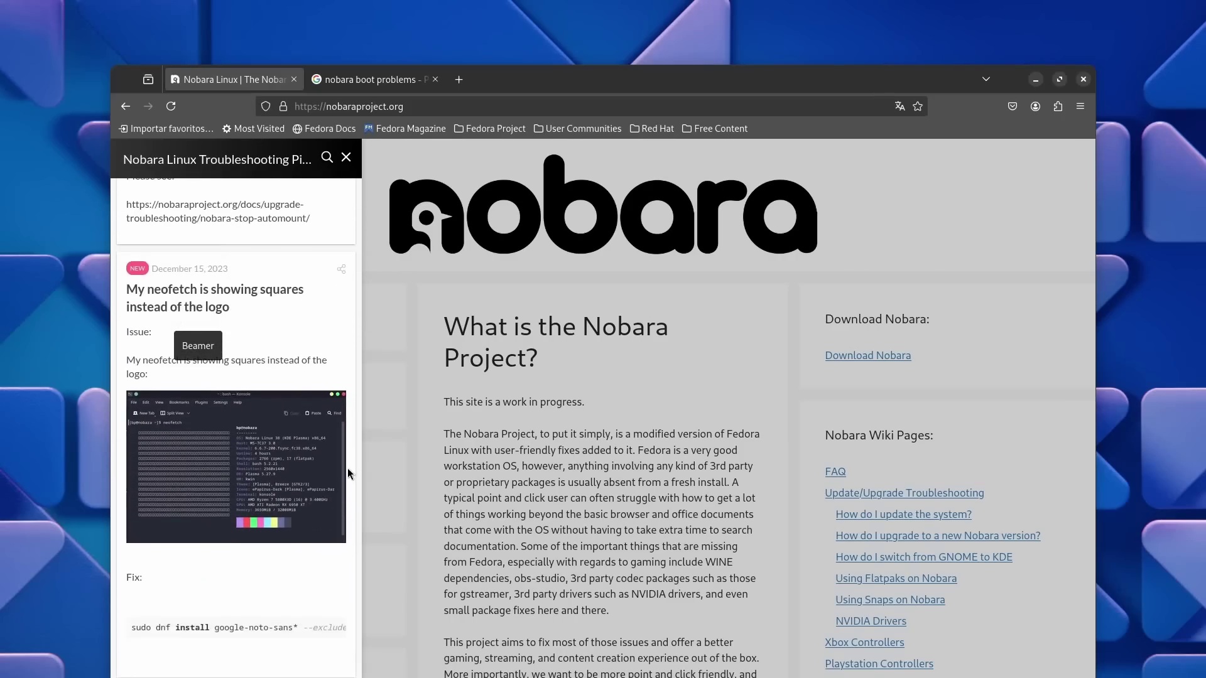
scroll(348, 469, down, 7)
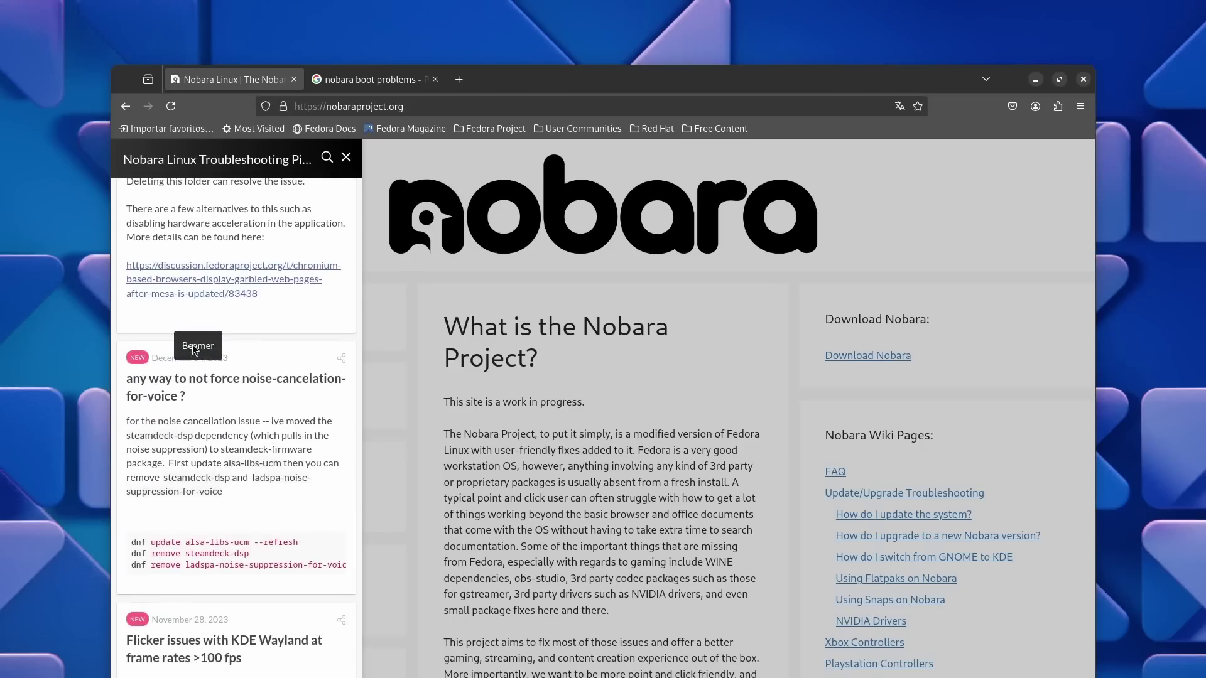
scroll(308, 439, down, 6)
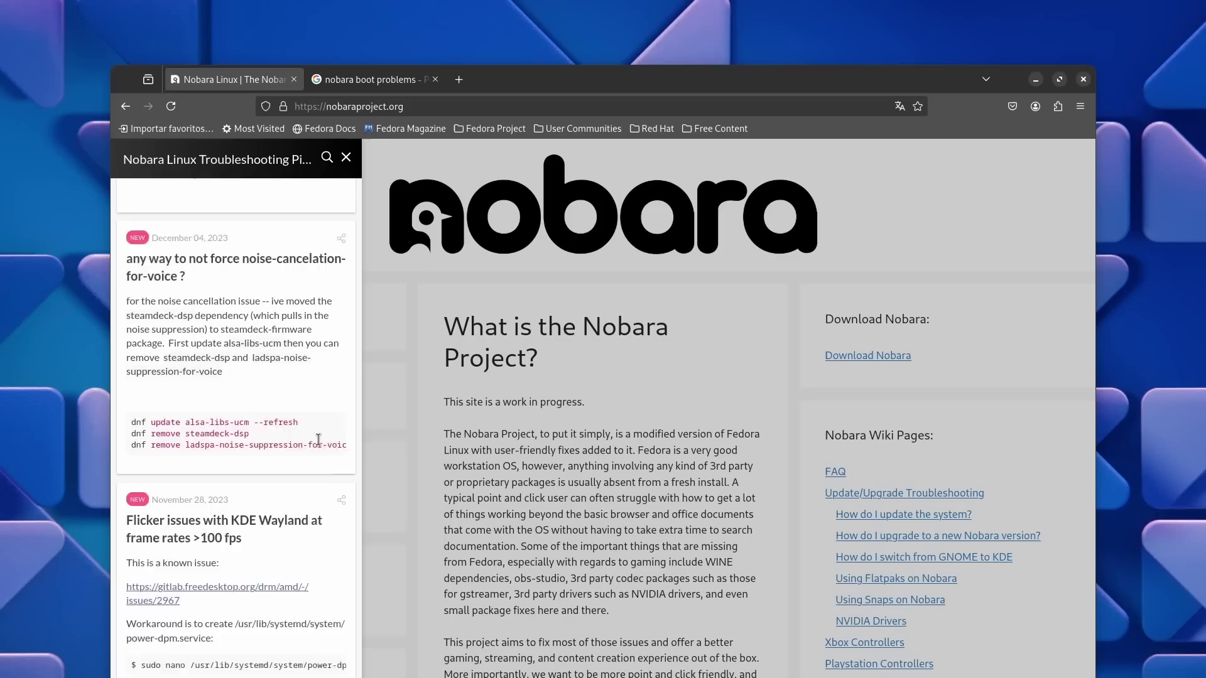
scroll(307, 447, down, 7)
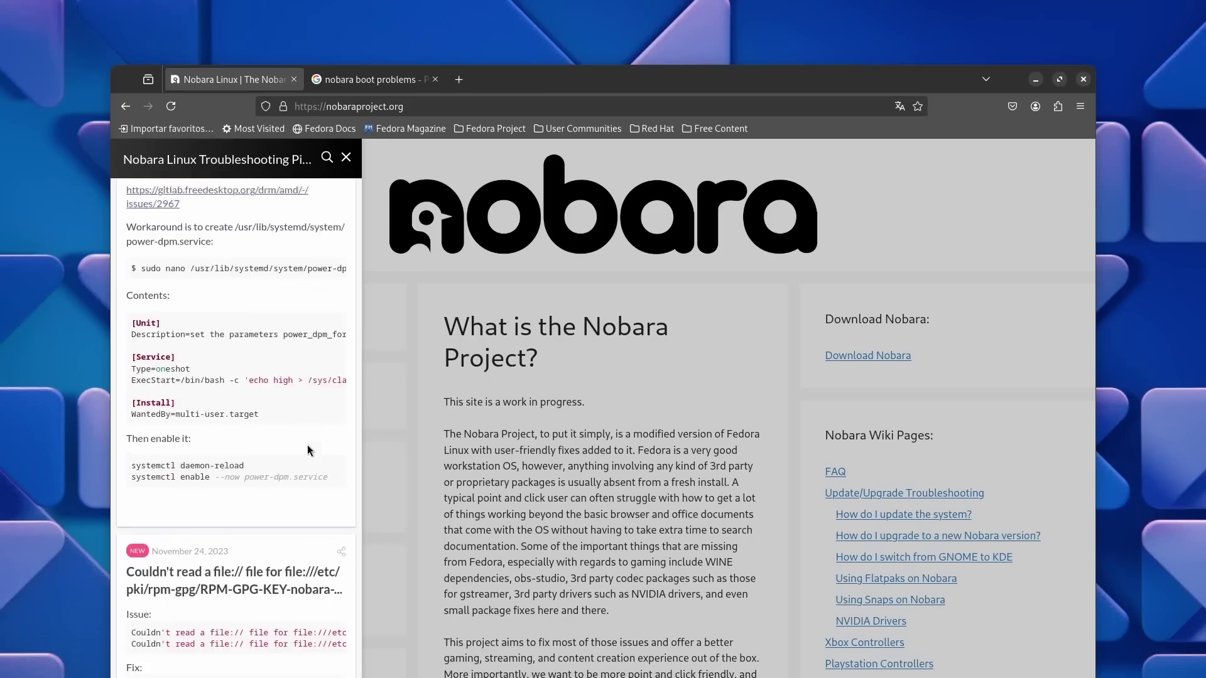
scroll(307, 446, down, 1)
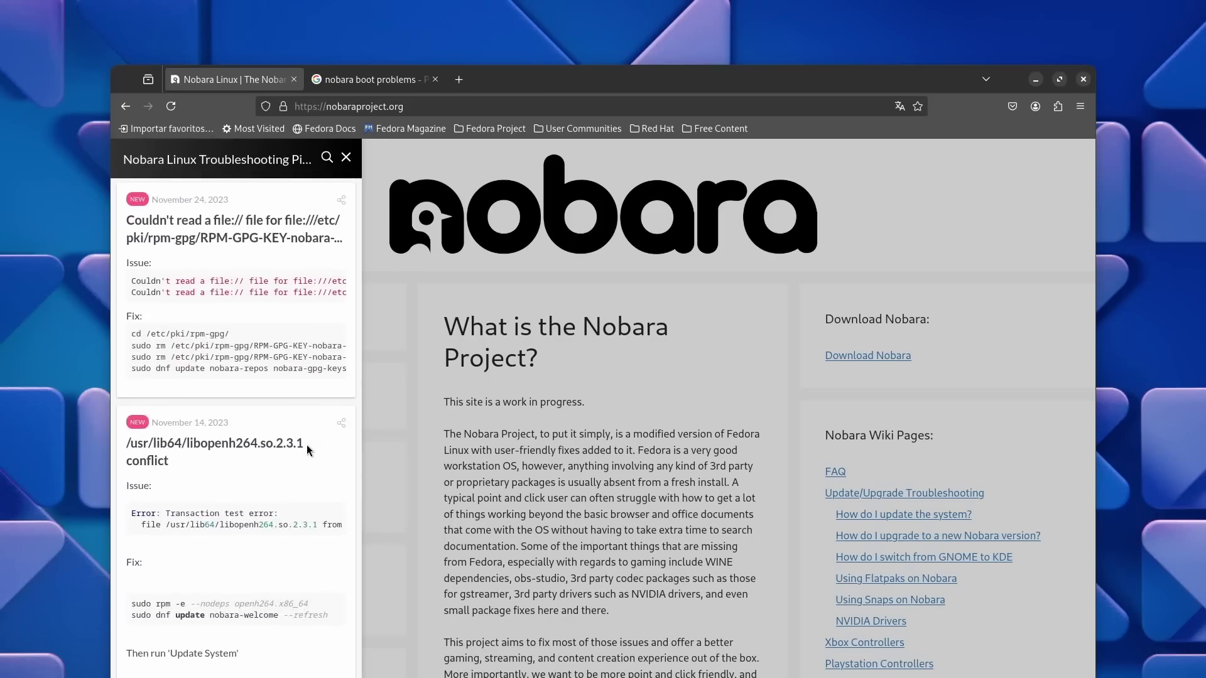
scroll(307, 446, down, 5)
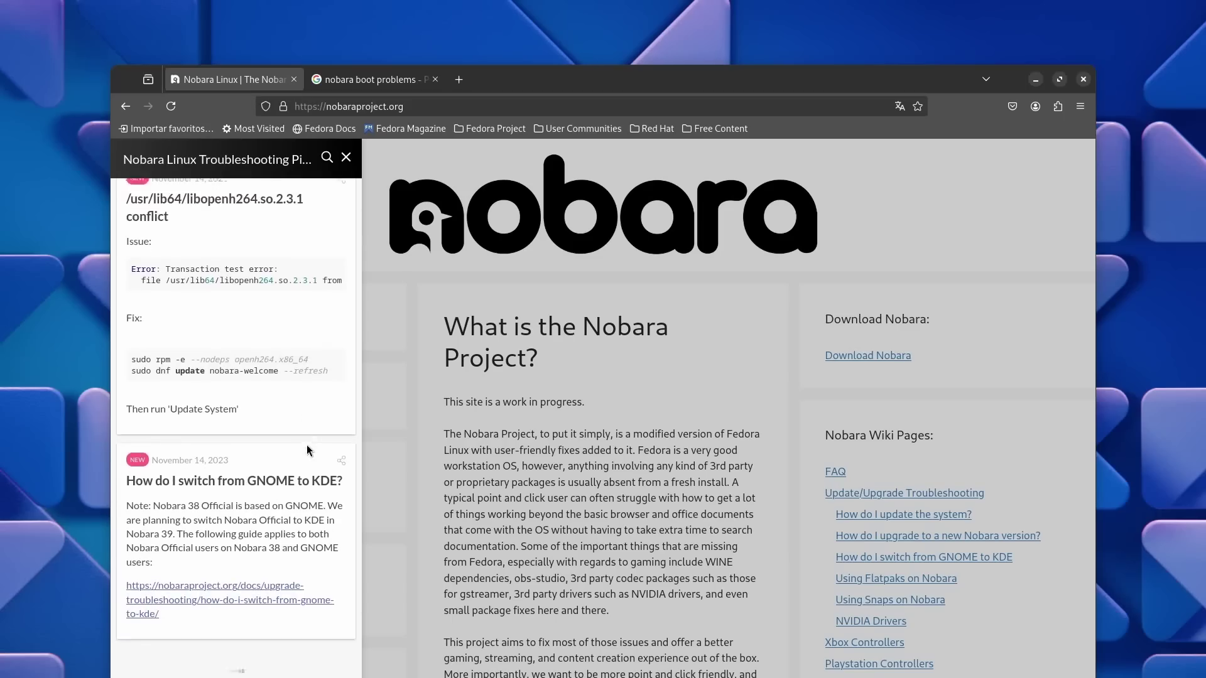
scroll(307, 445, down, 7)
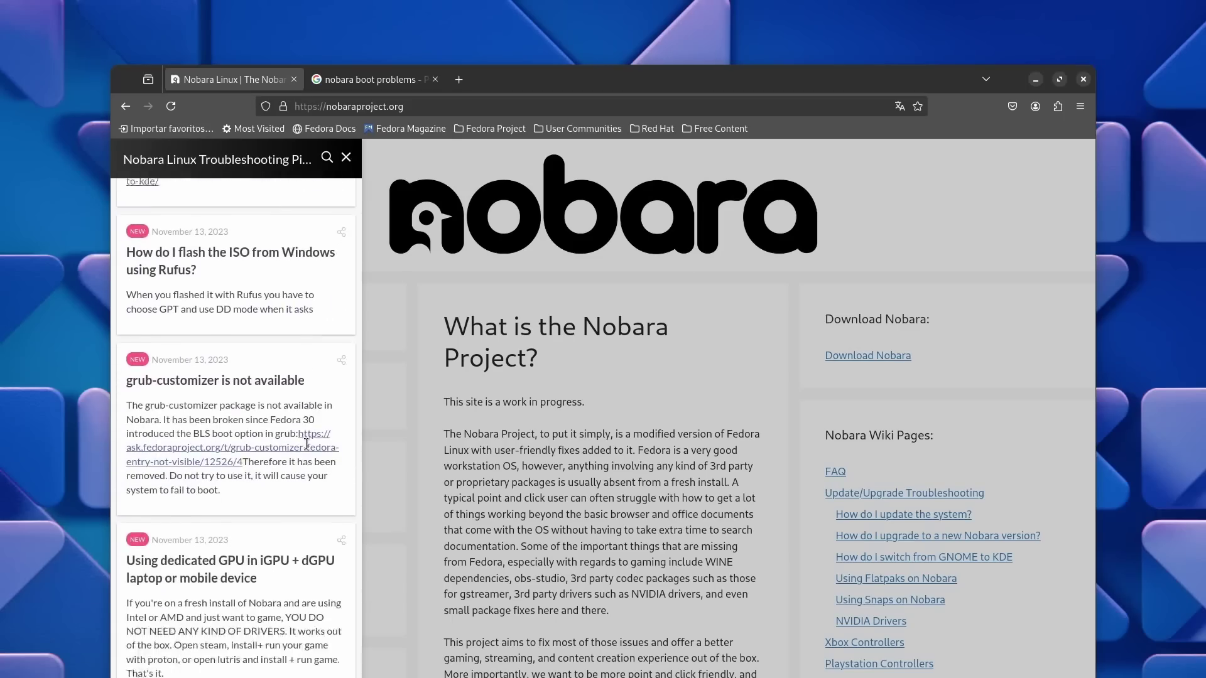
scroll(307, 444, down, 6)
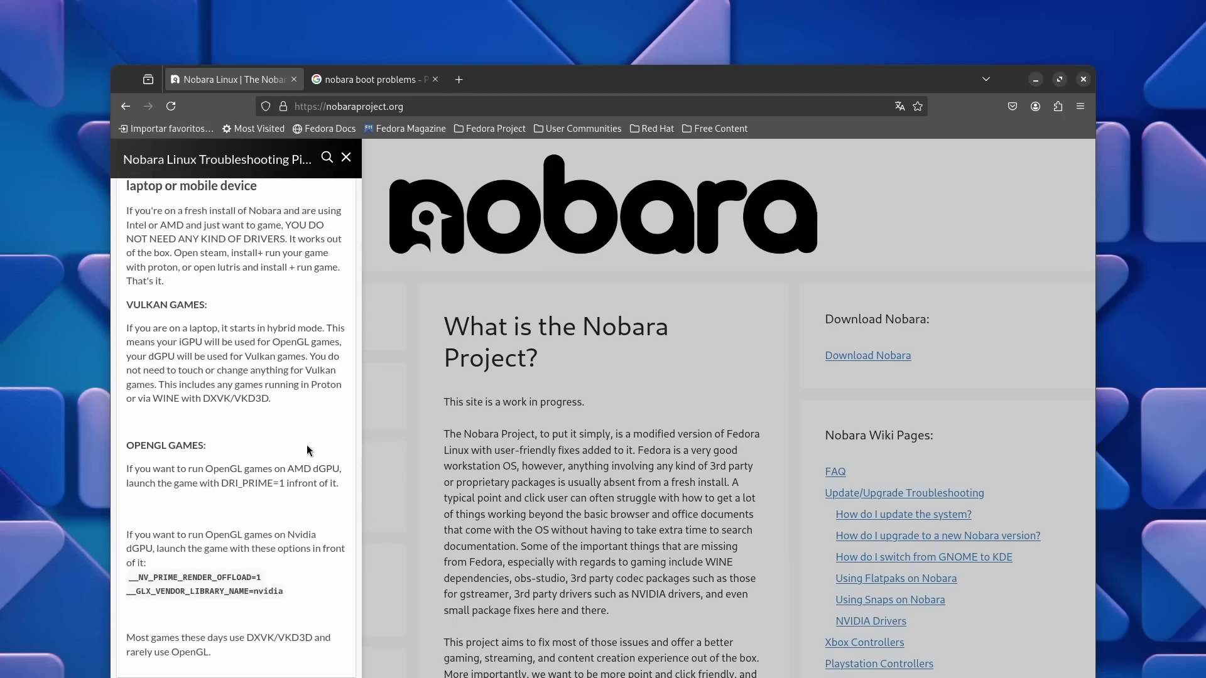
scroll(307, 444, down, 8)
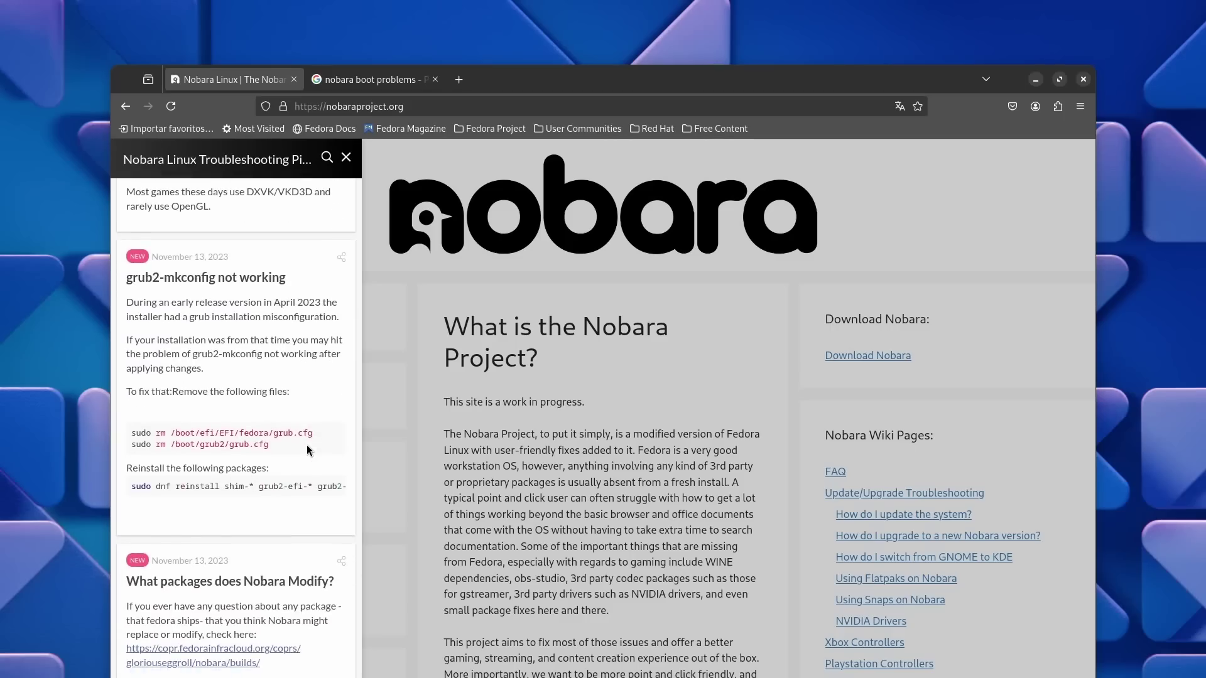
scroll(306, 445, down, 6)
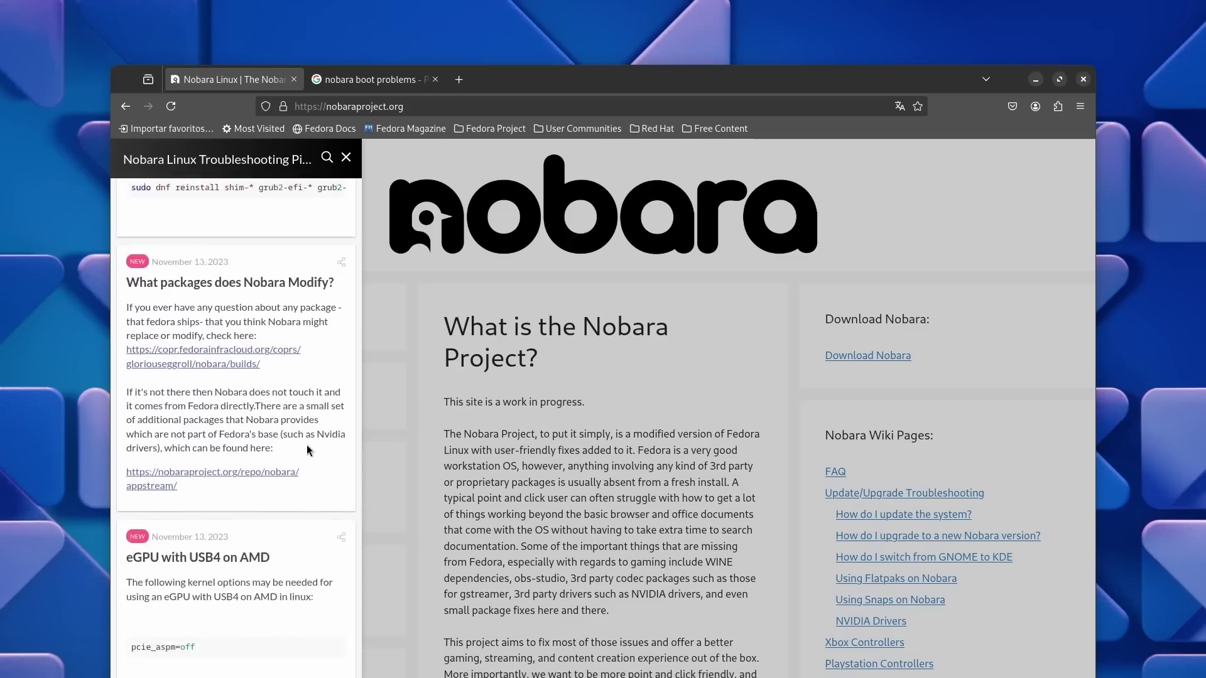
scroll(306, 445, down, 5)
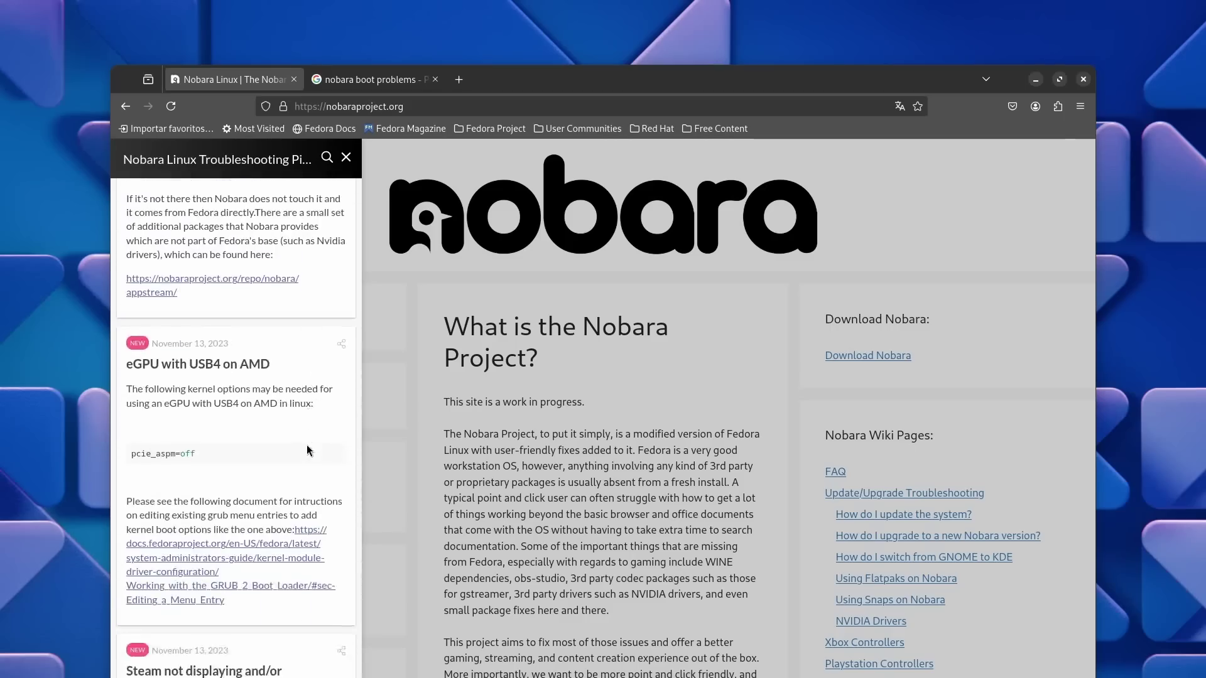
scroll(306, 444, down, 8)
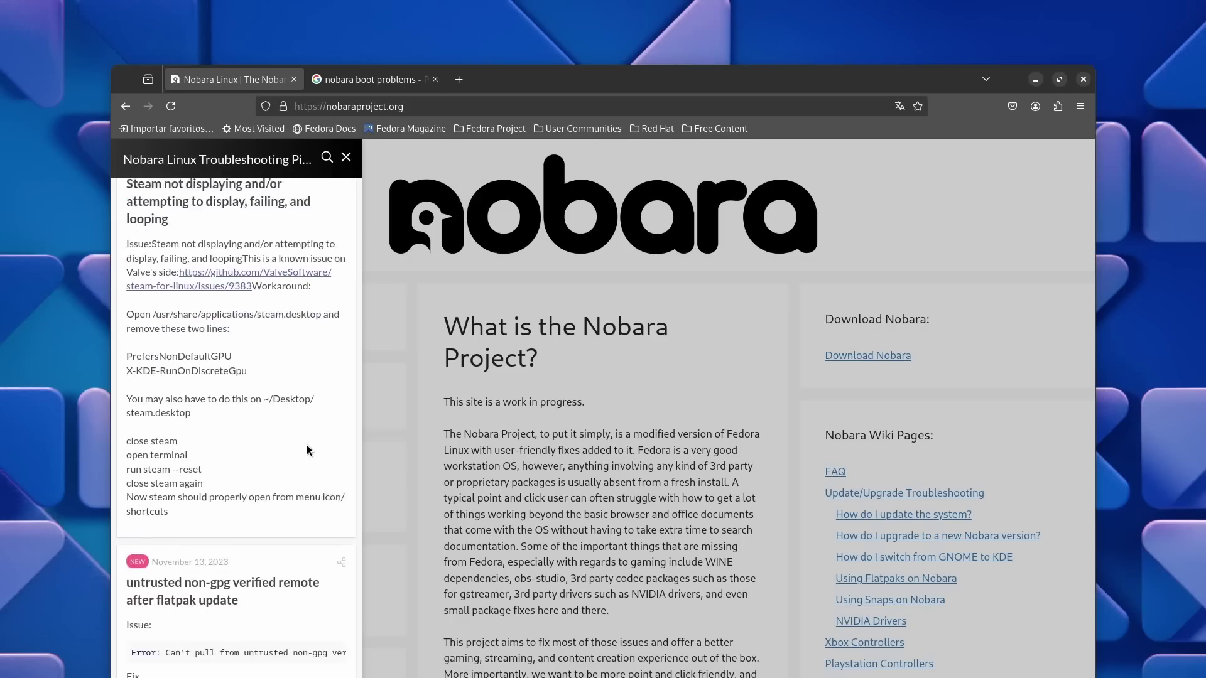
scroll(306, 445, down, 7)
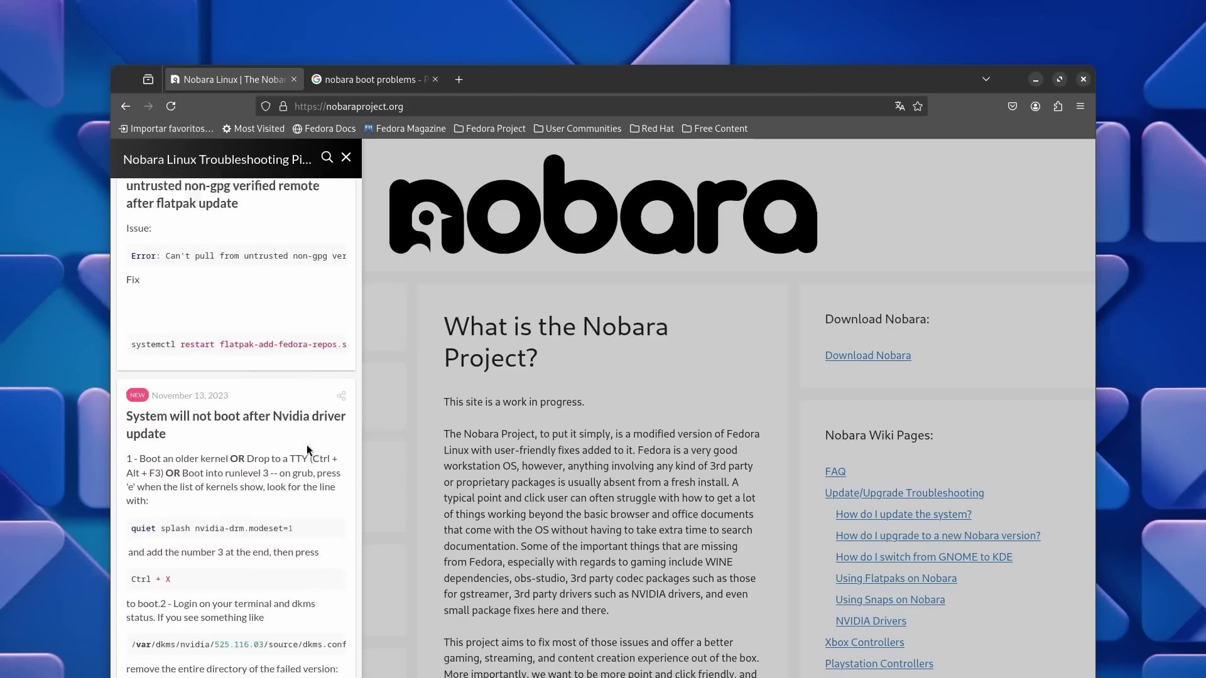
scroll(306, 444, down, 6)
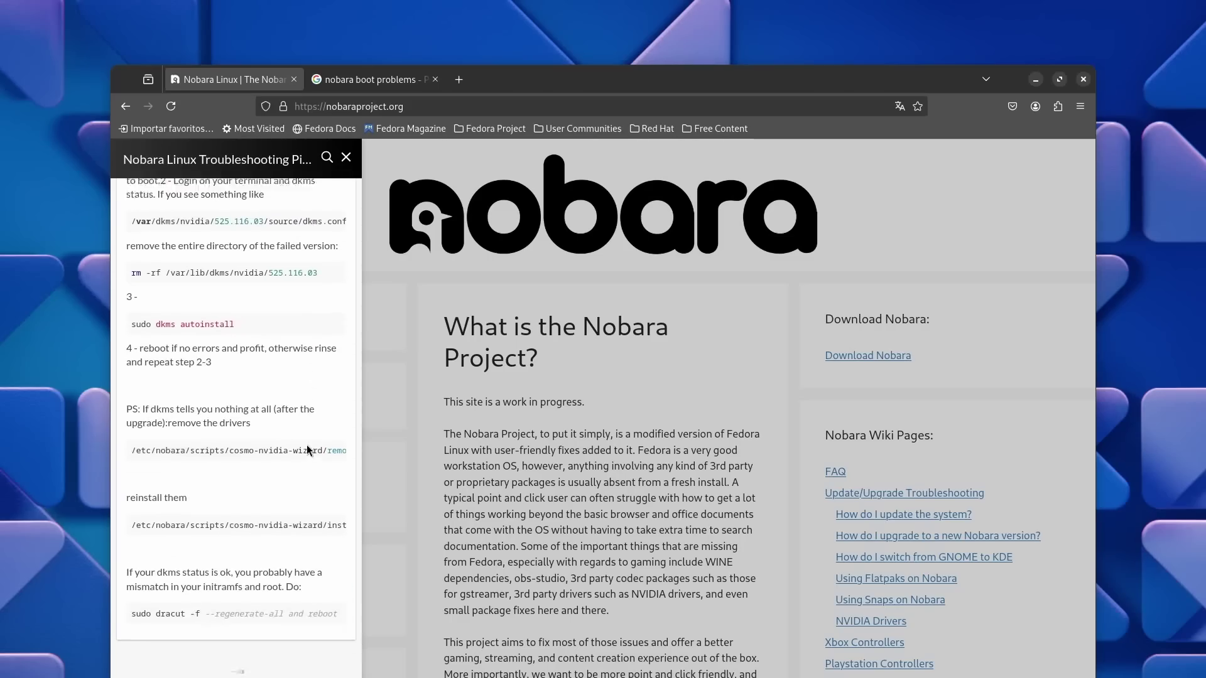
scroll(307, 445, down, 7)
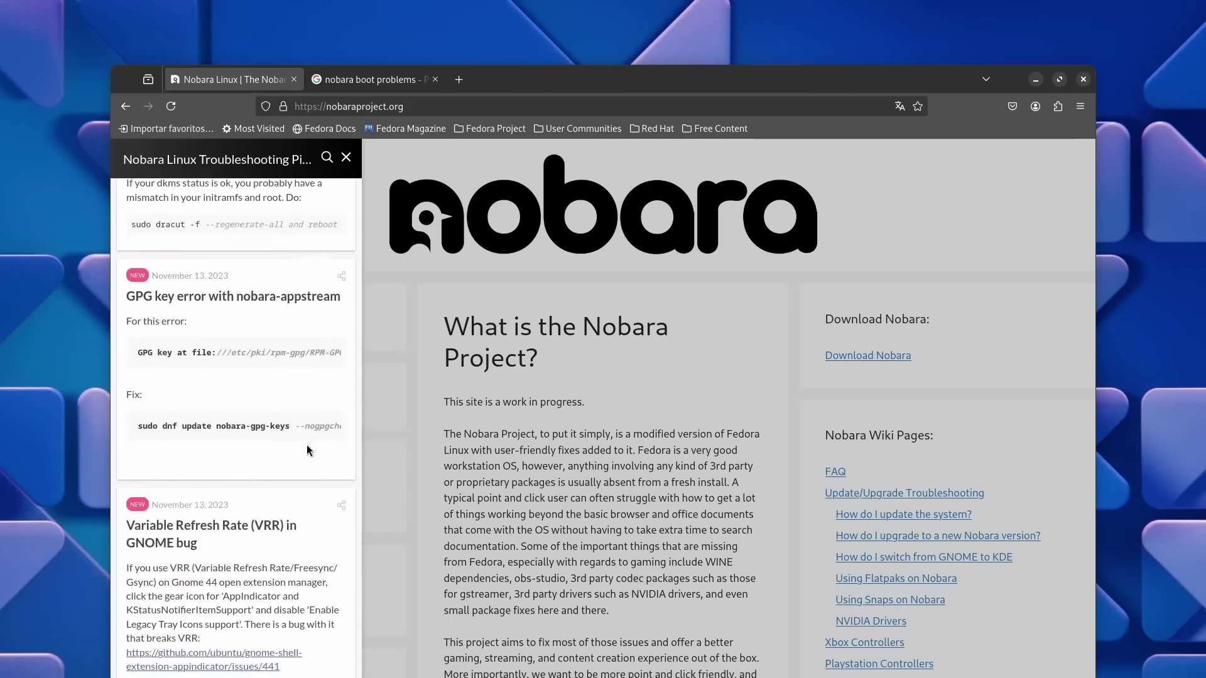
scroll(306, 444, down, 7)
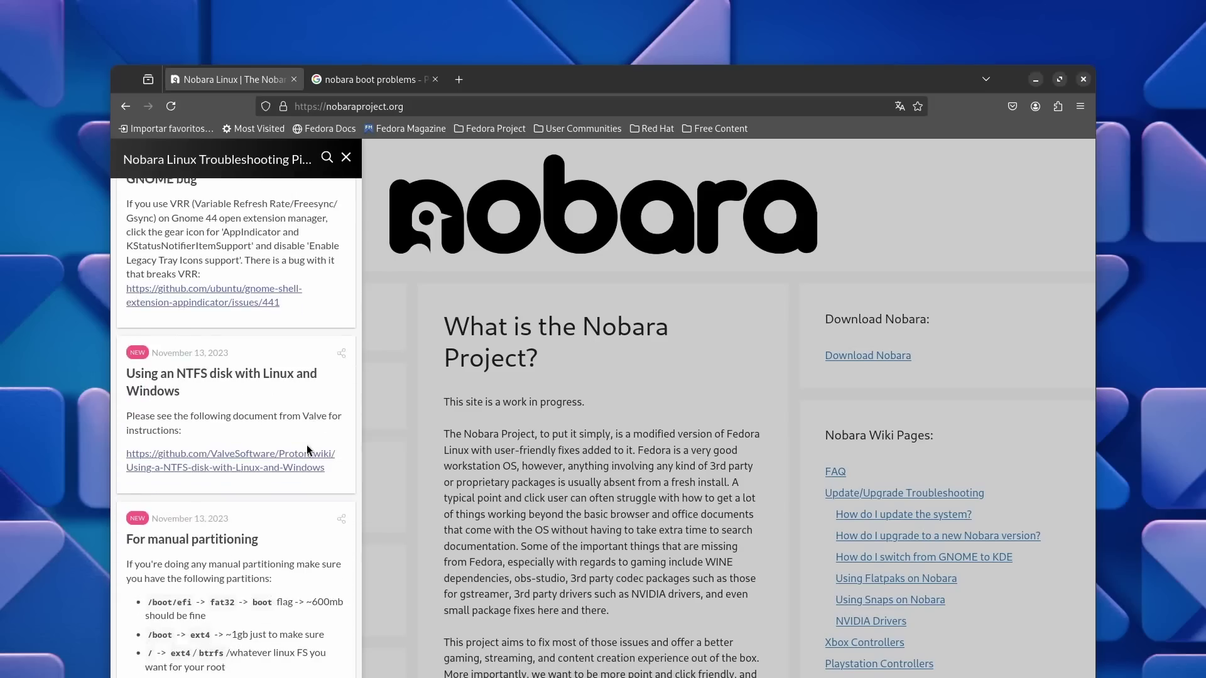
scroll(307, 445, down, 4)
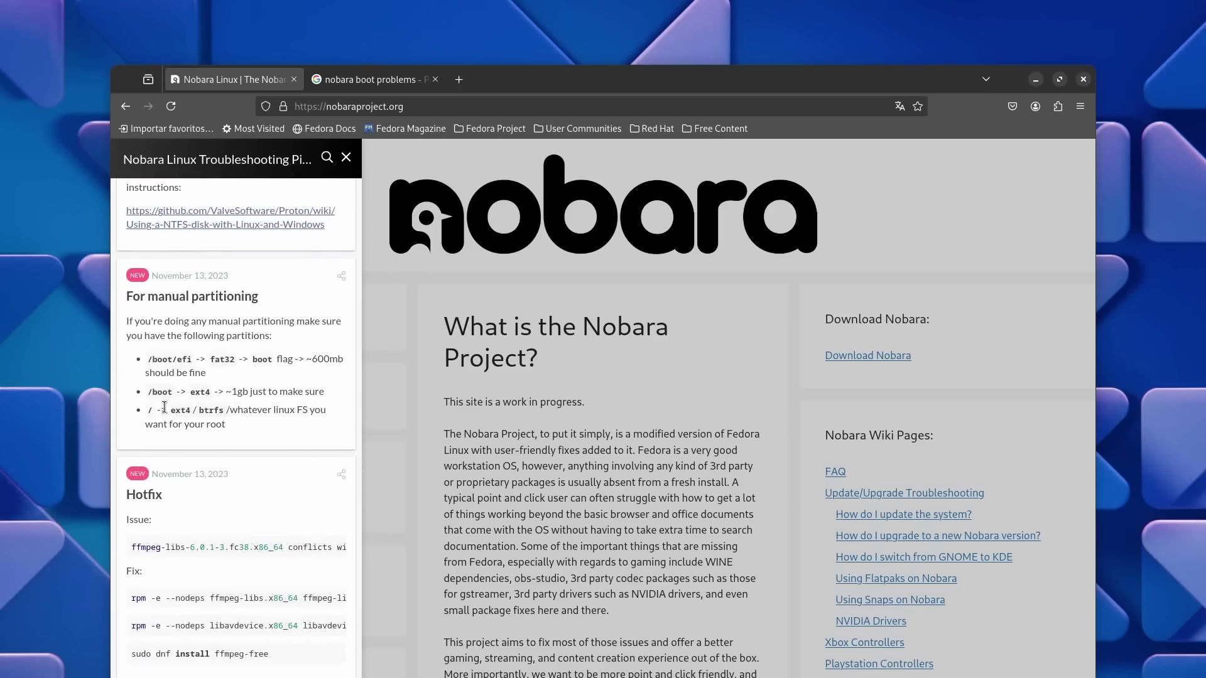
key(ctrl+plus)
key(ctrl+plus)
key(ctrl+plus)
key(ctrl+plus)
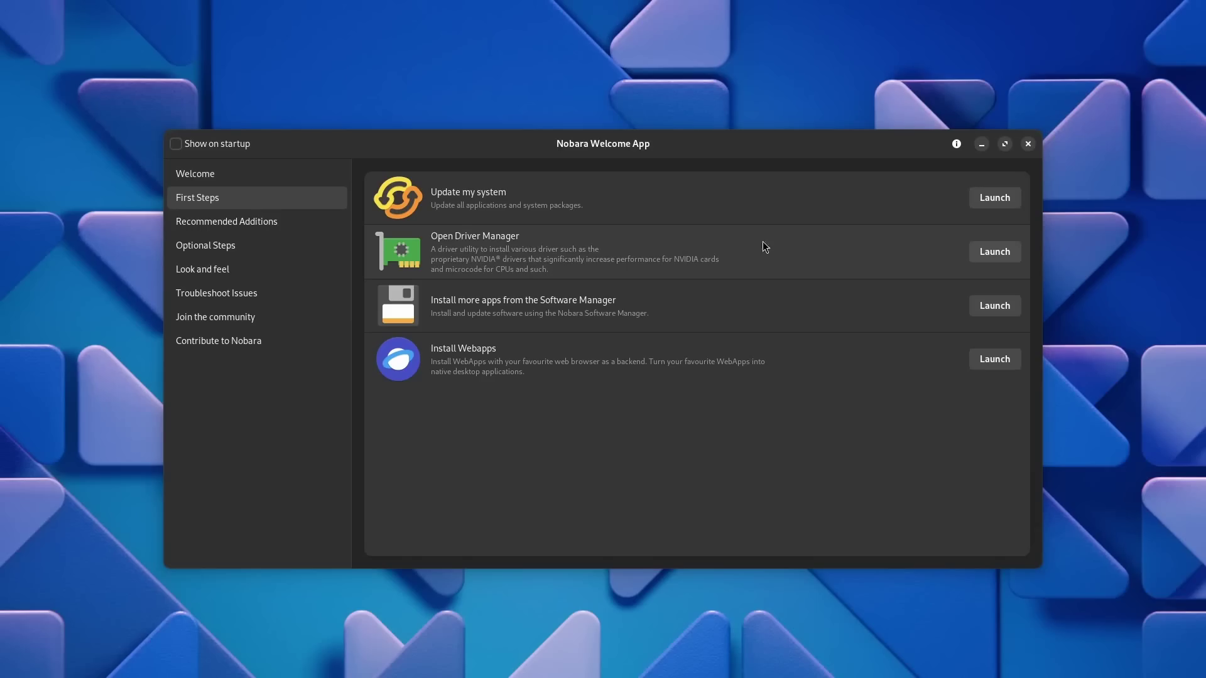
Launch the Driver Manager from the Nobara Welcome App's first steps and expand the nvidia-driver entry
click(1009, 254)
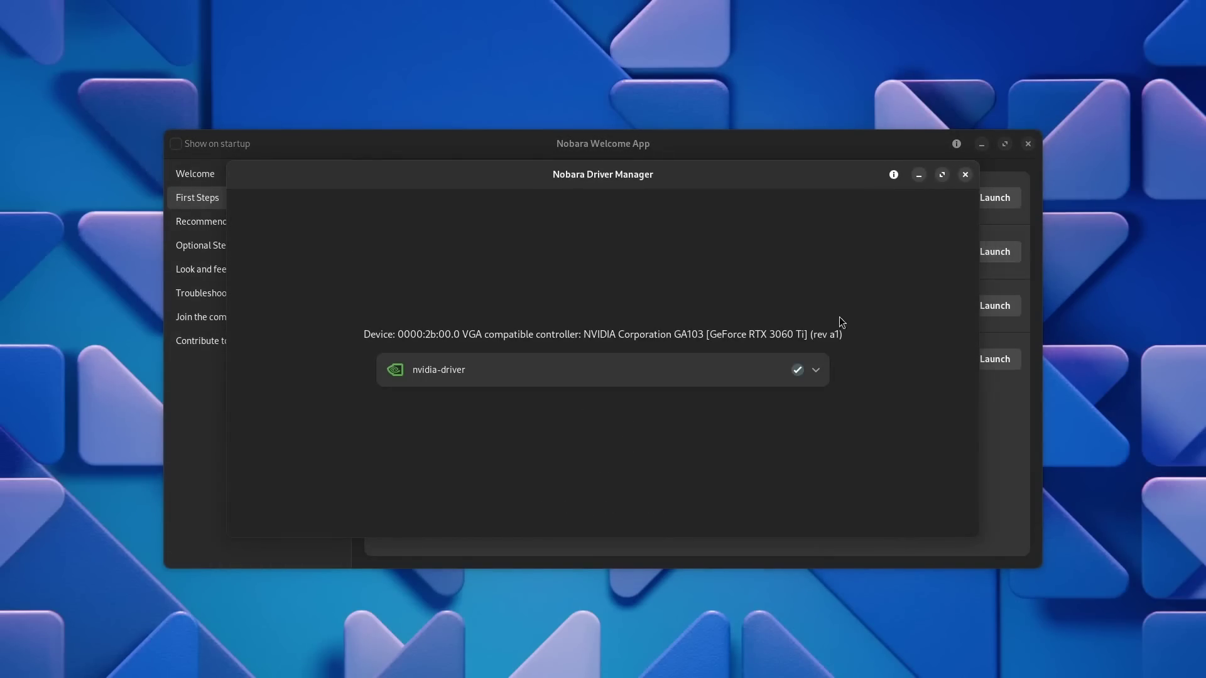
click(818, 370)
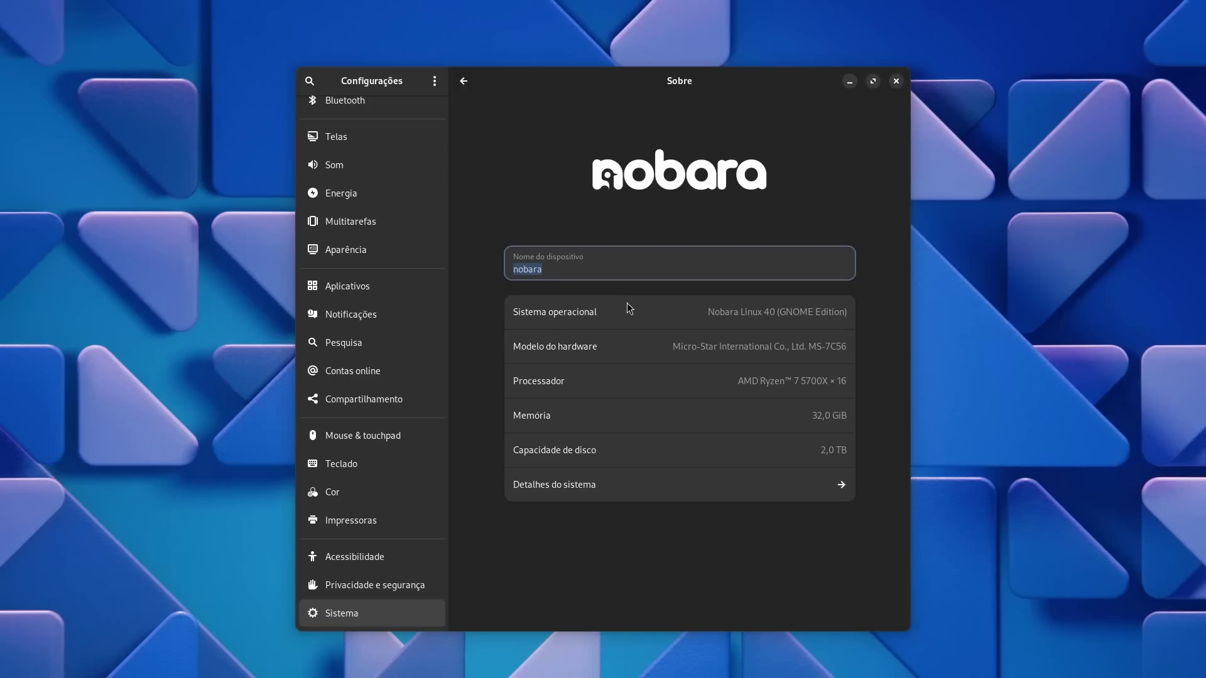
Open the system details on the settings' About page and examine the memory and graphics card information
click(618, 497)
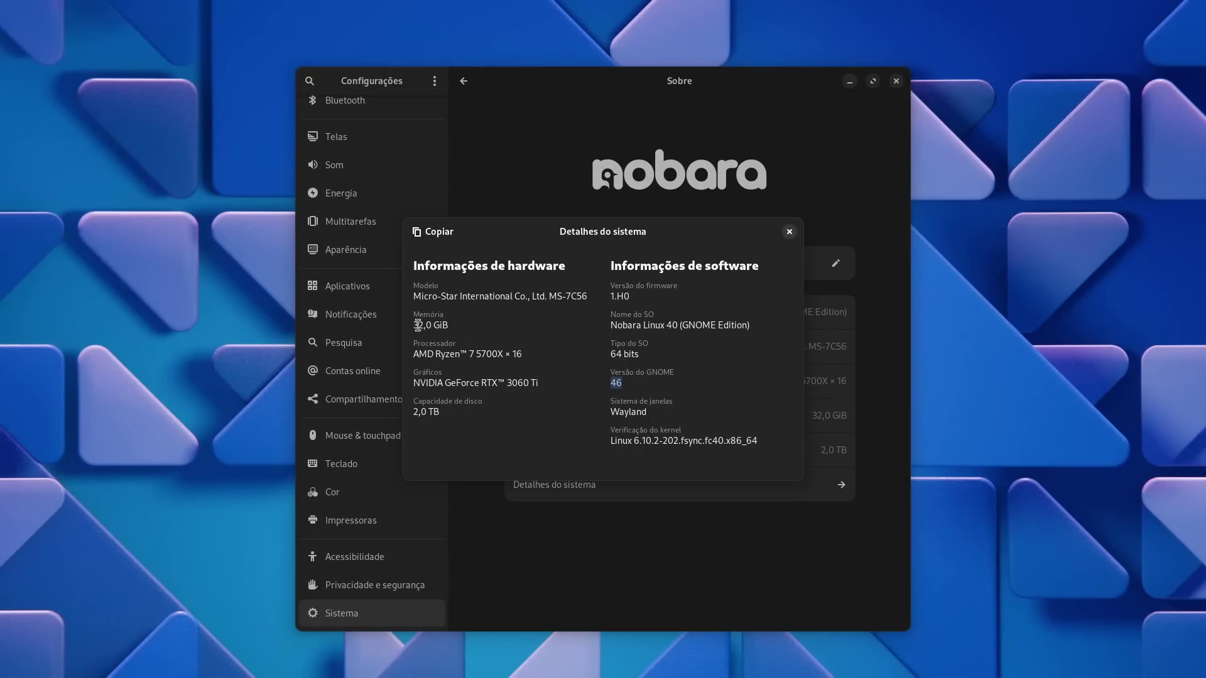
drag(414, 325, 446, 325)
drag(414, 385, 533, 384)
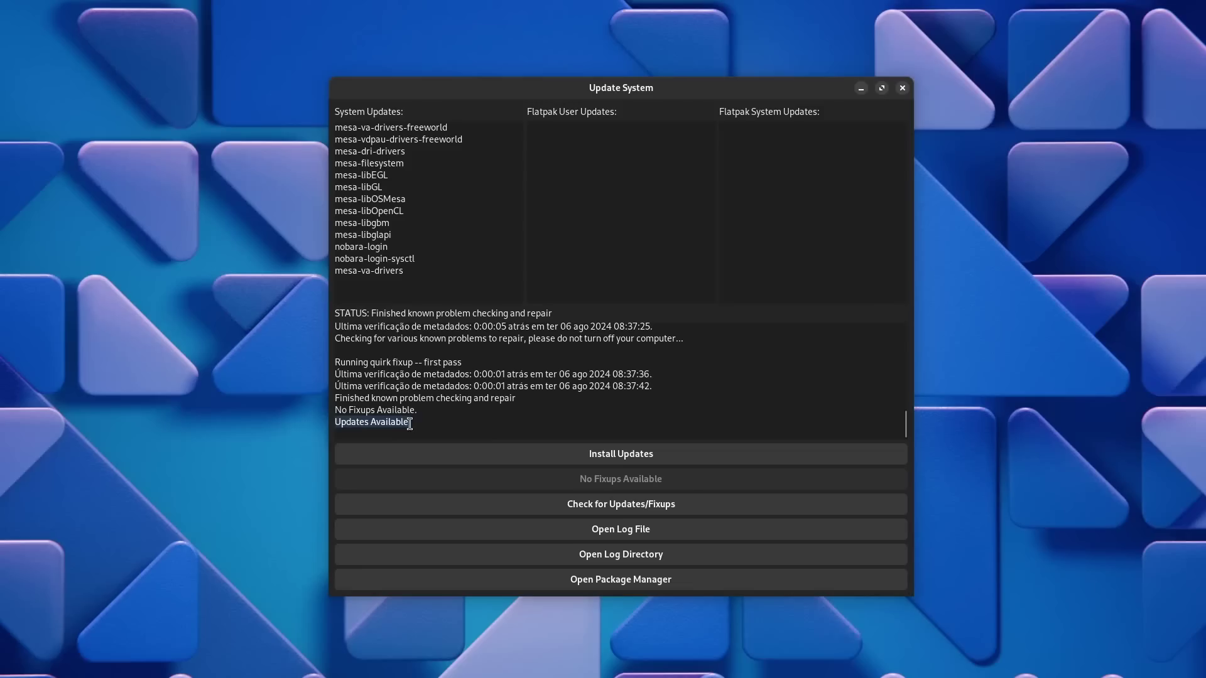
Install the available system updates and review the update log and the listed mesa packages
click(614, 454)
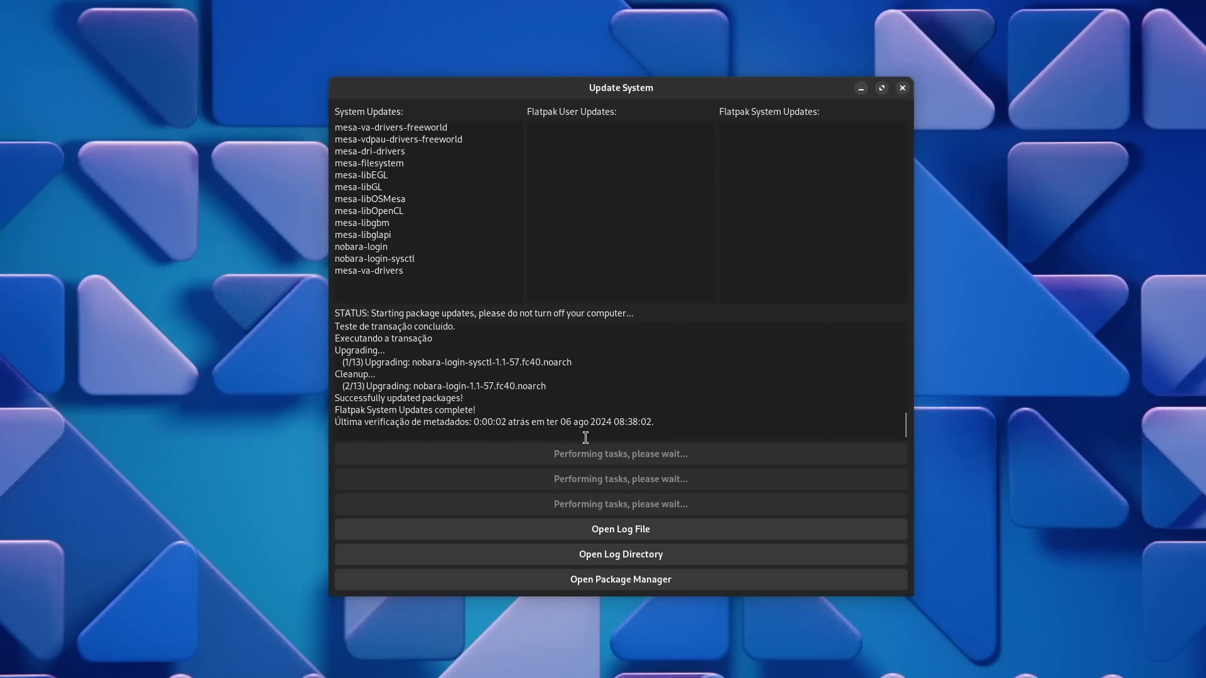
drag(335, 398, 506, 401)
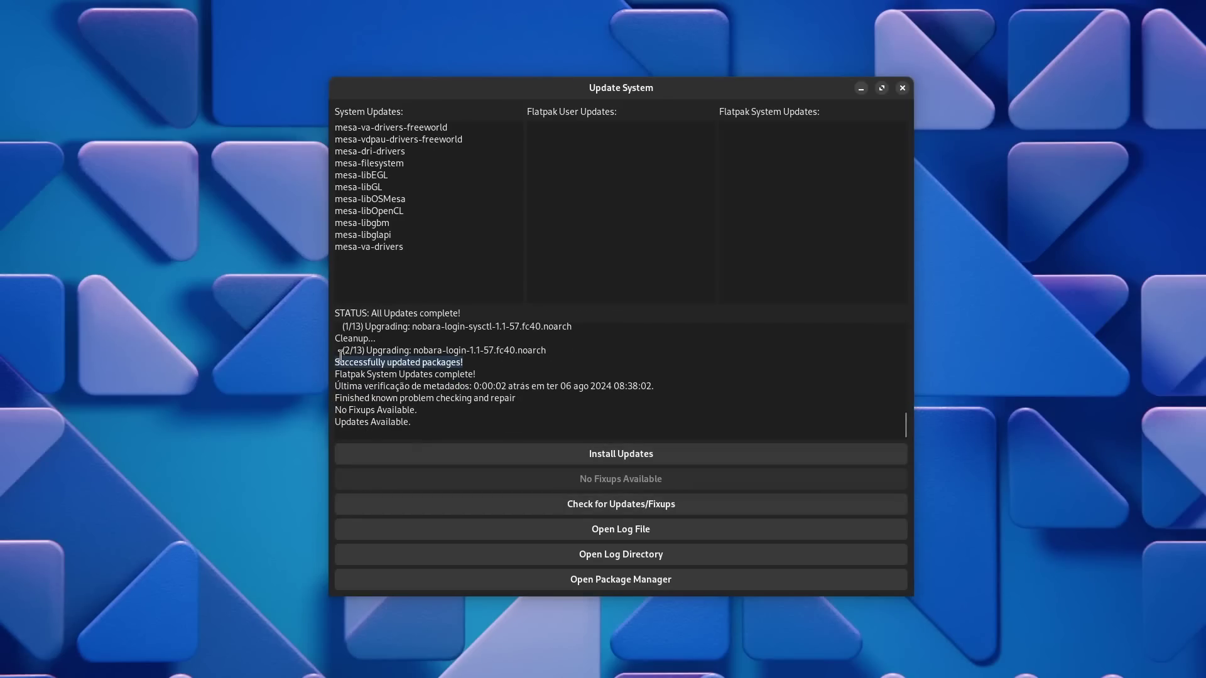
drag(334, 421, 439, 426)
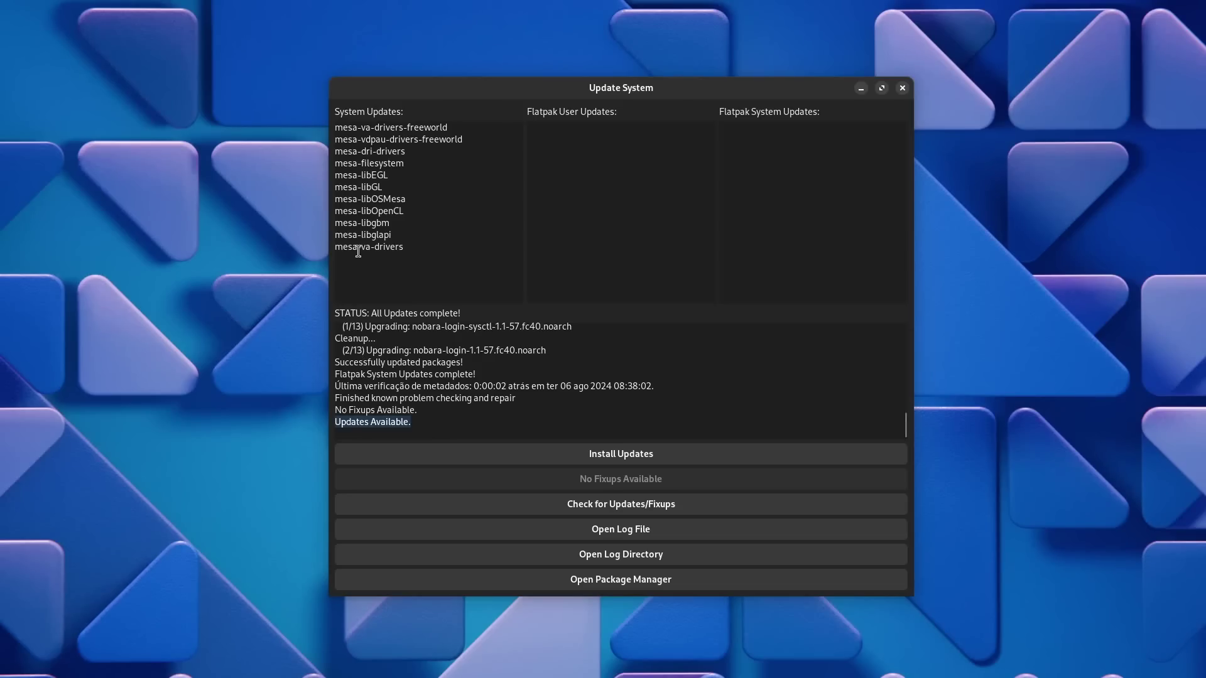
drag(404, 247, 324, 119)
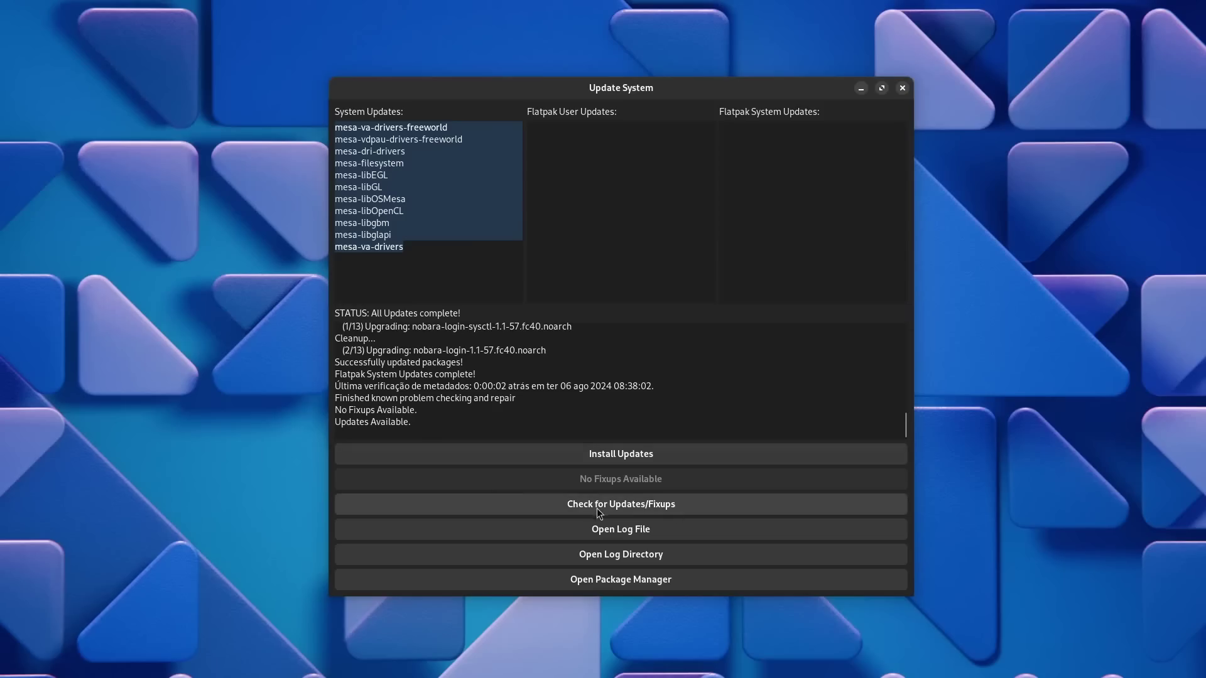
Check again for updates and fixups, and close the Update System window
click(617, 505)
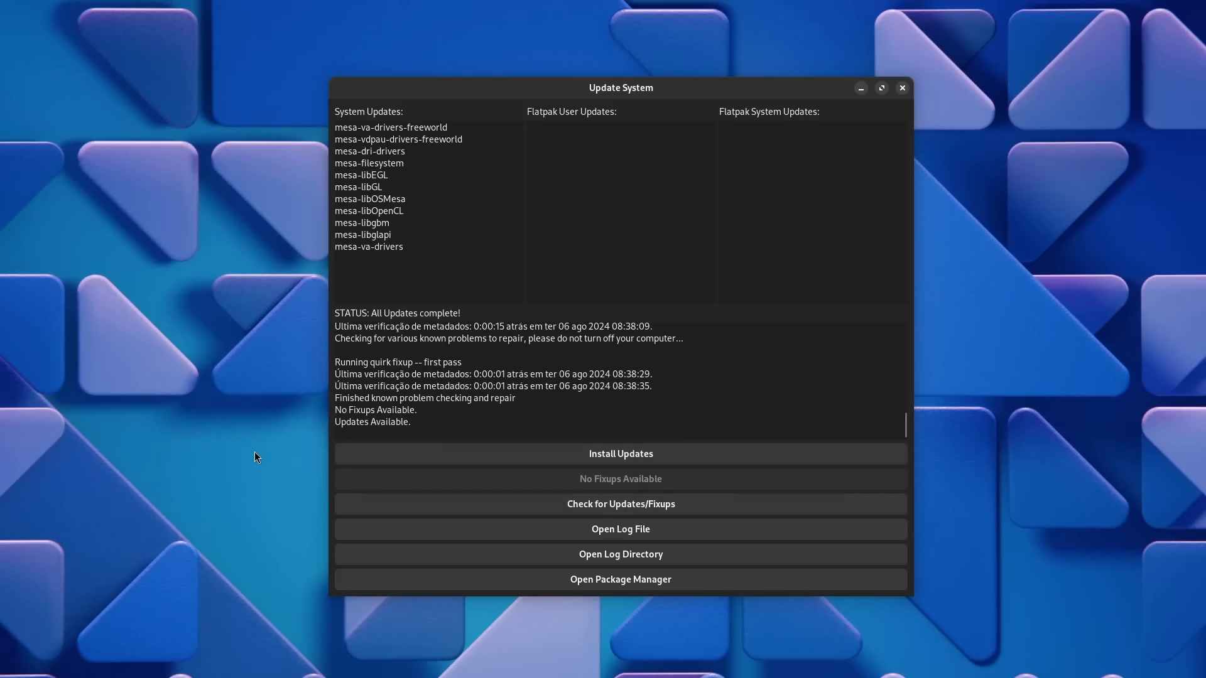
click(901, 89)
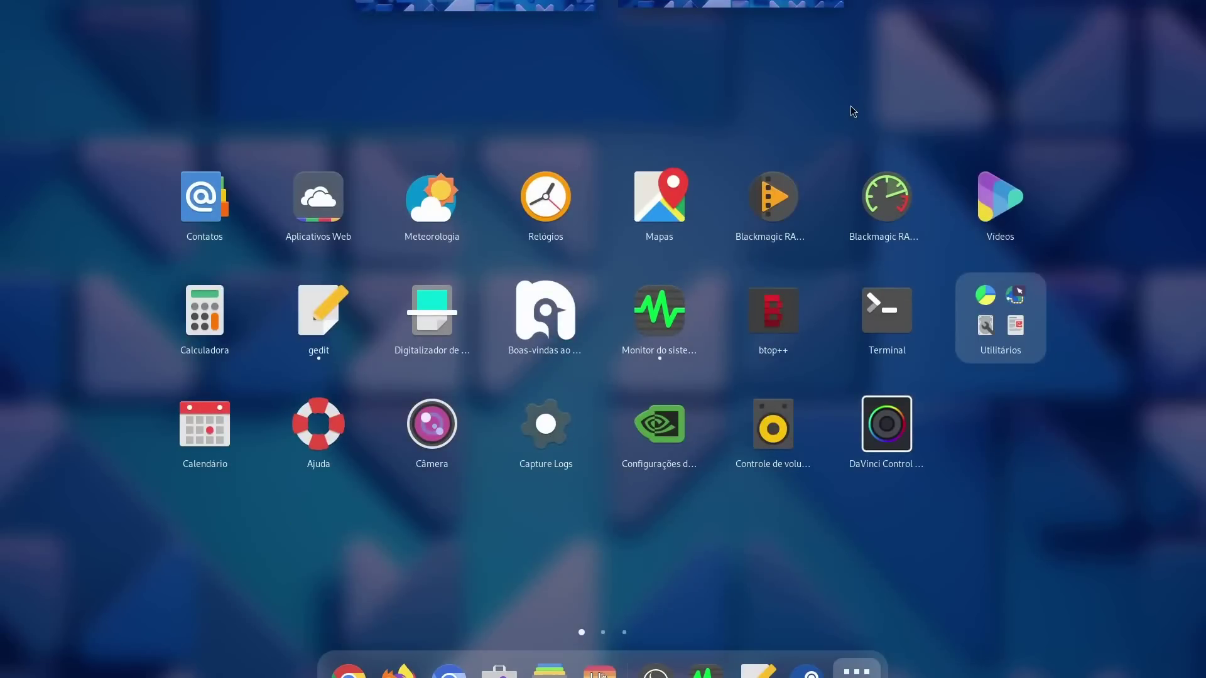
Search the applications for "pack" to open the package manager, and filter its package list to Updates
text(pack)
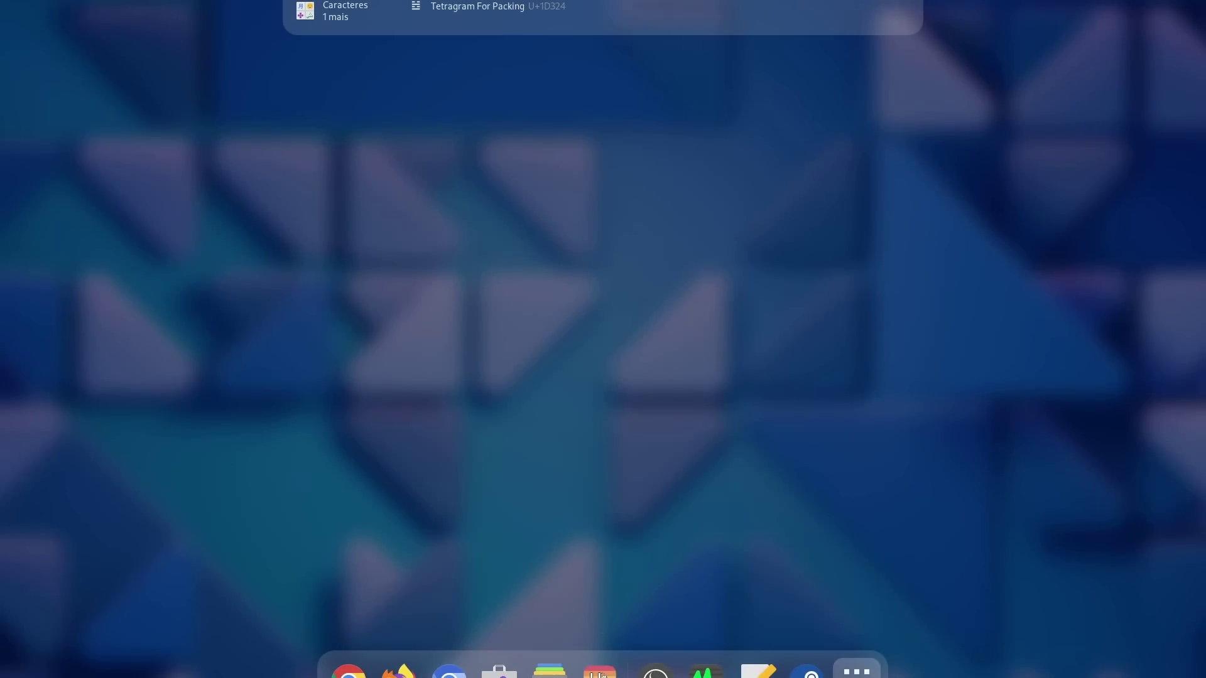
key(Return)
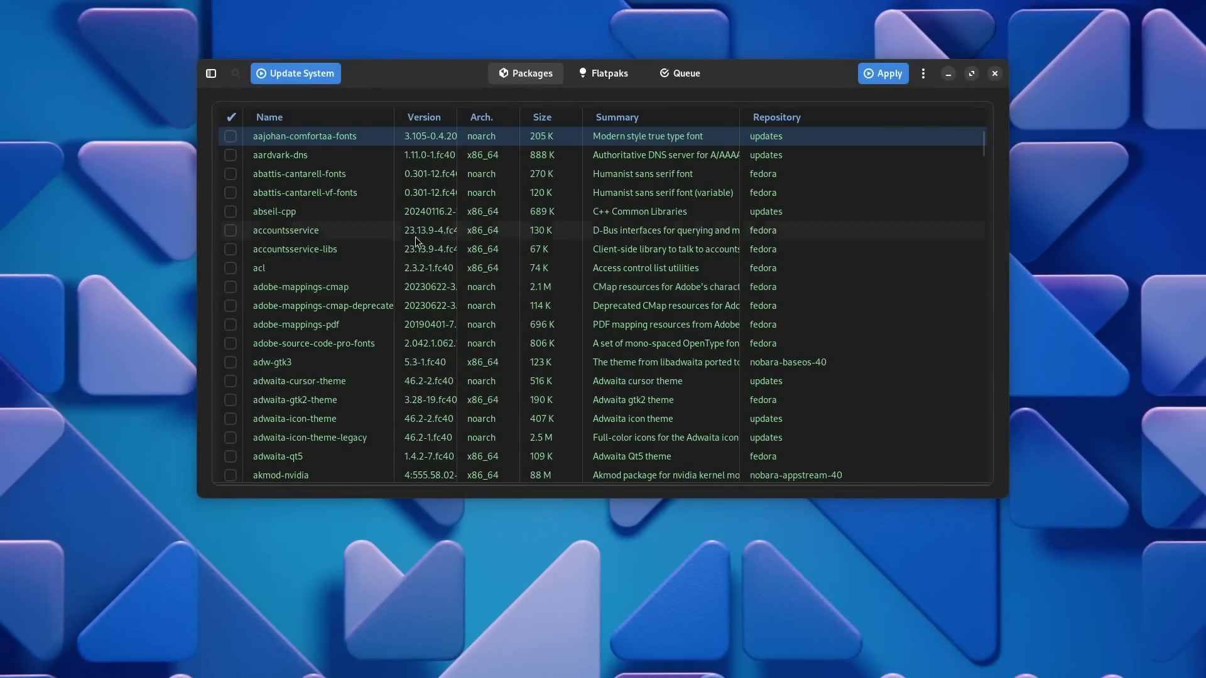
click(210, 73)
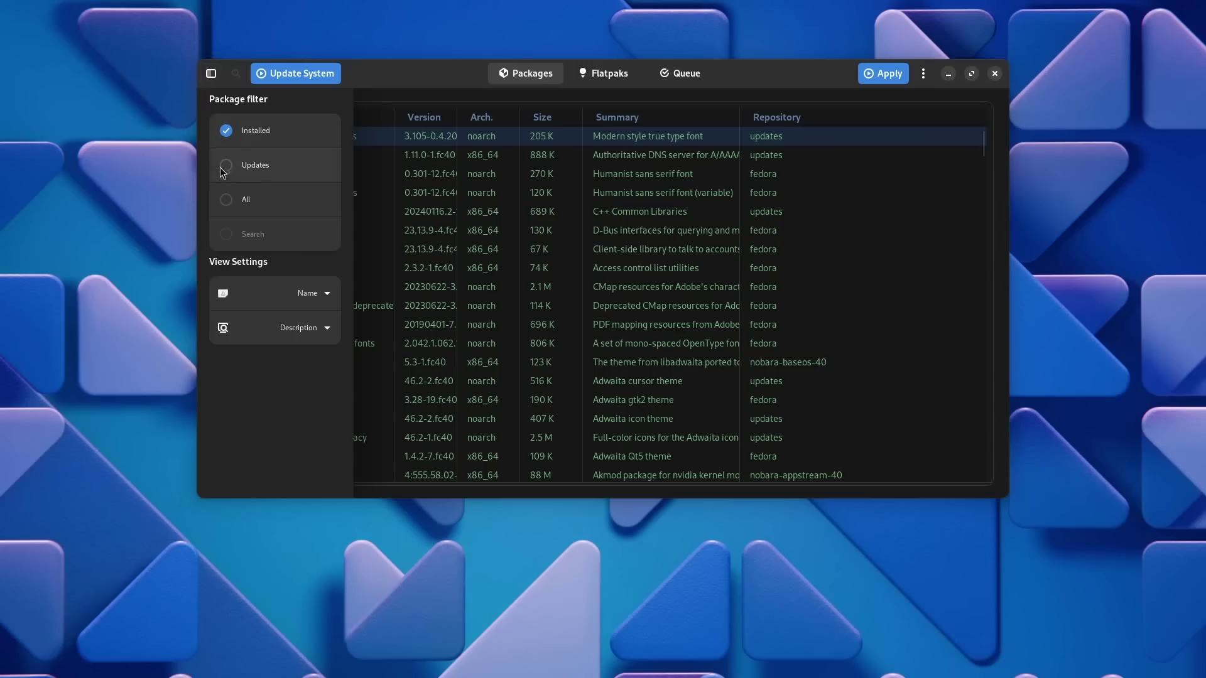
click(287, 167)
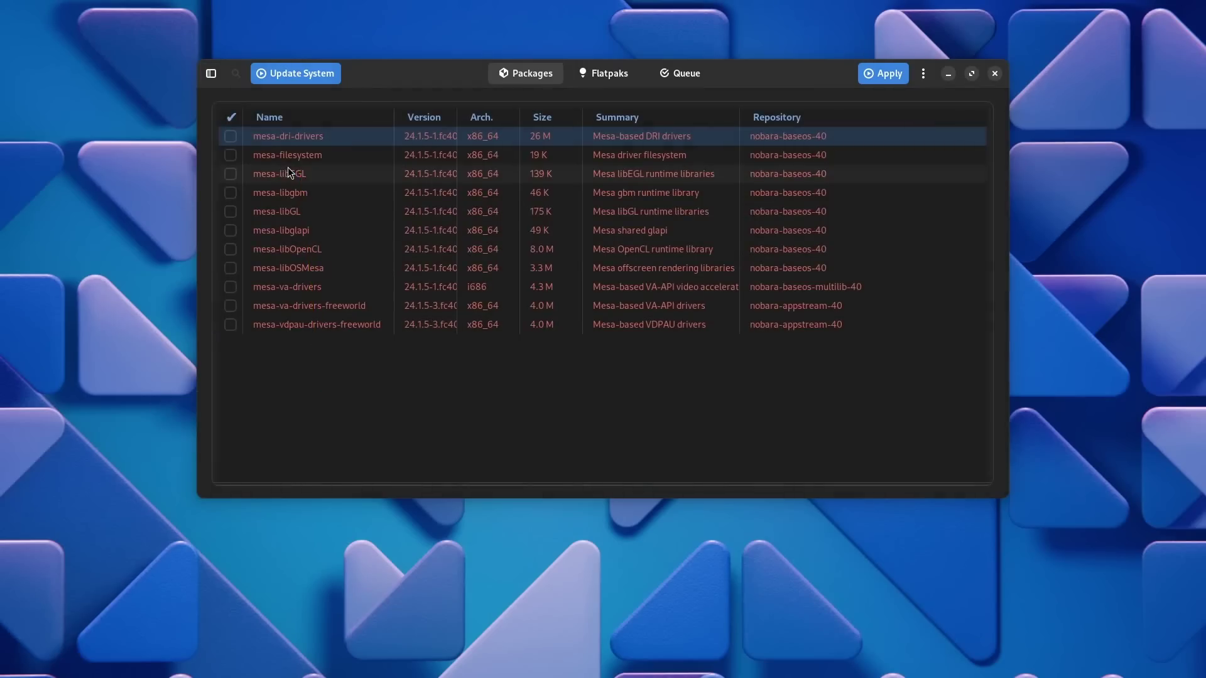
Mark every mesa package in the updates list and view the queue of pending changes
click(231, 324)
click(231, 248)
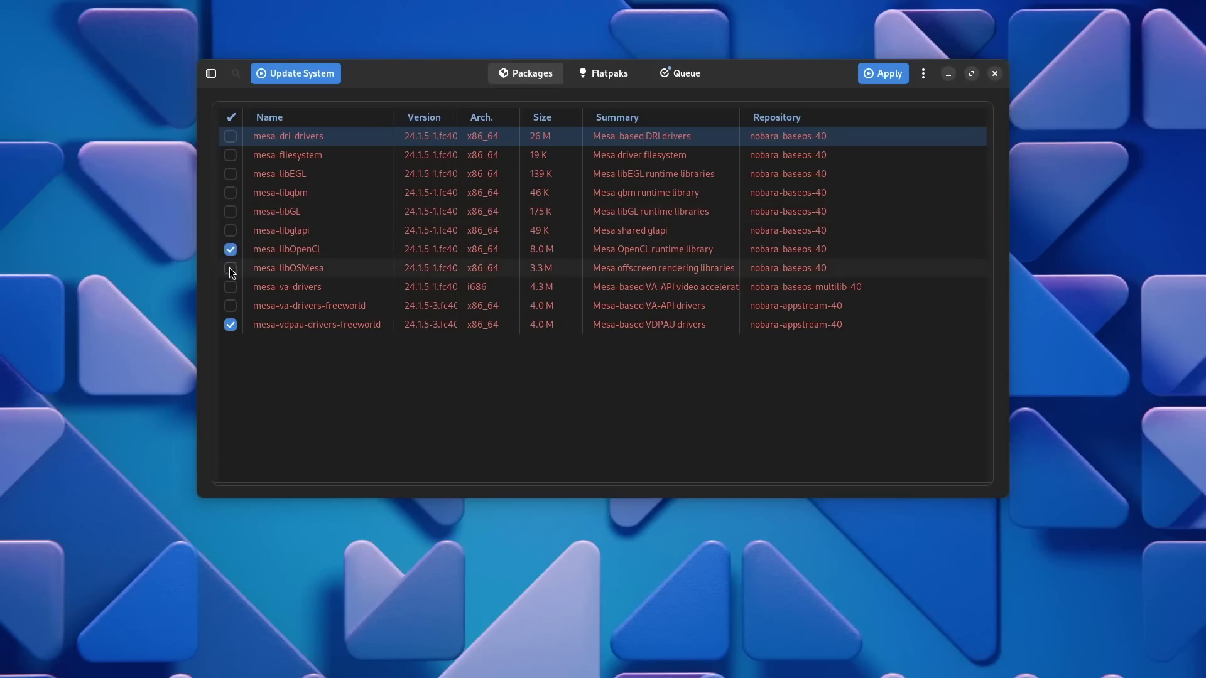
click(230, 268)
click(230, 287)
click(231, 306)
click(231, 230)
click(231, 211)
click(231, 192)
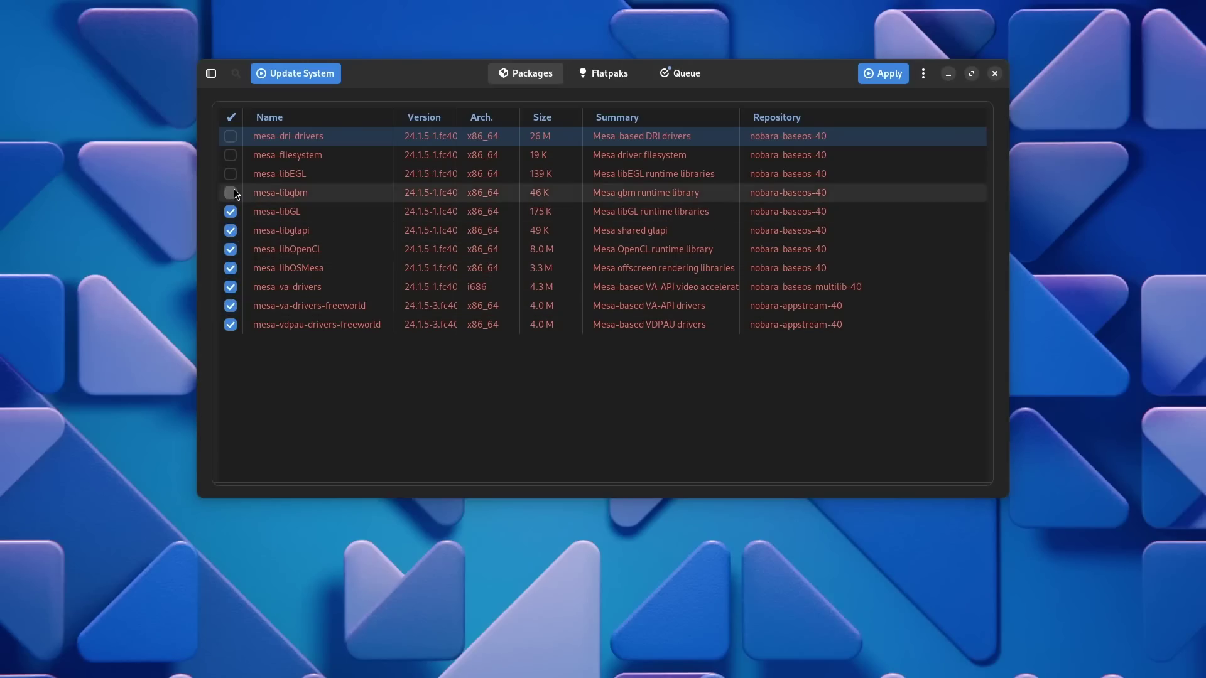
click(230, 174)
click(231, 155)
click(231, 135)
click(681, 73)
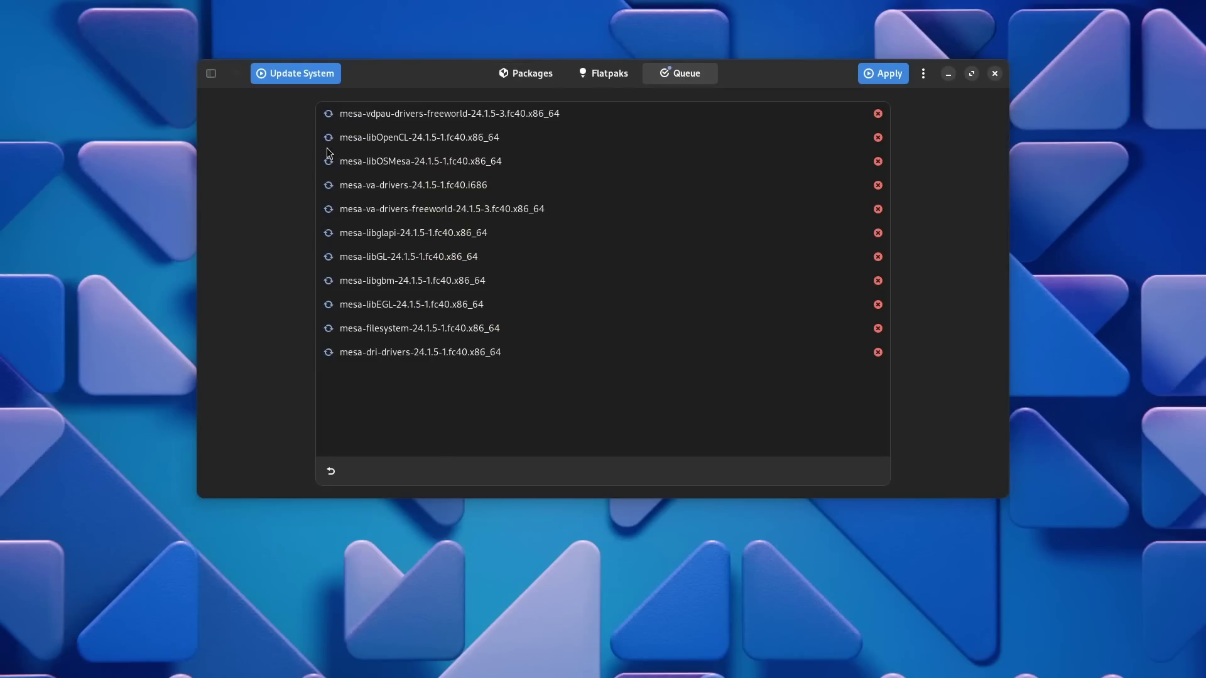
Return to the package list and unmark all the mesa packages
click(504, 73)
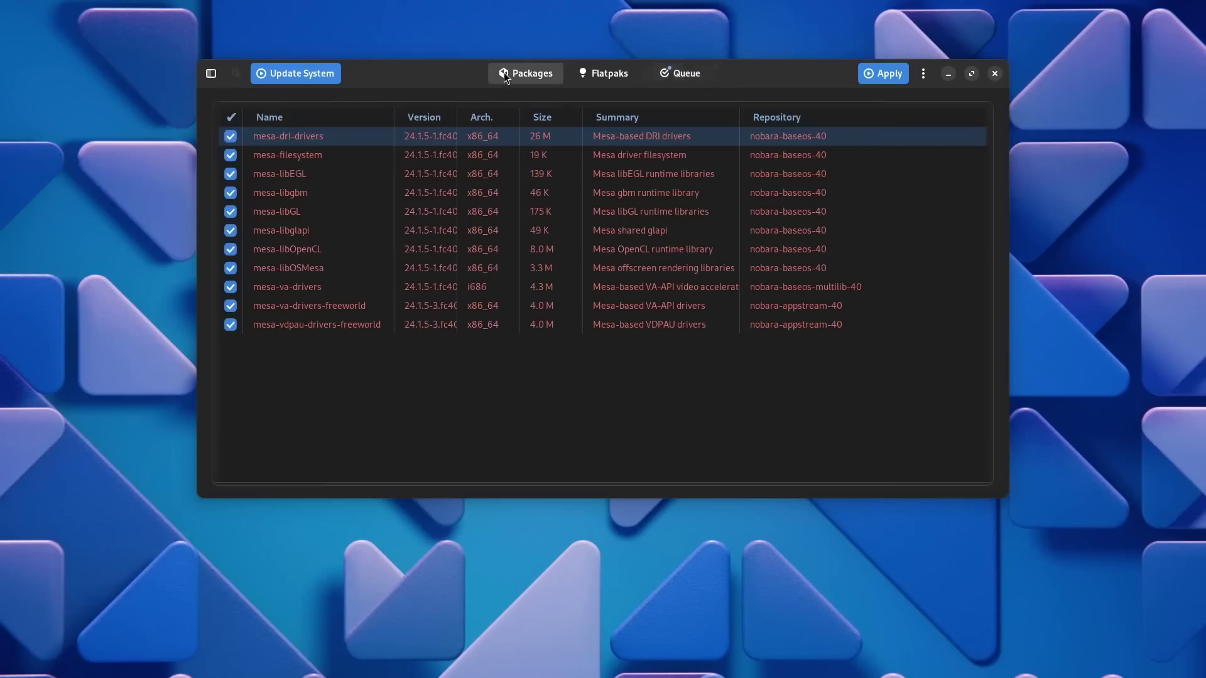
click(231, 135)
click(231, 155)
click(230, 173)
click(230, 192)
click(230, 211)
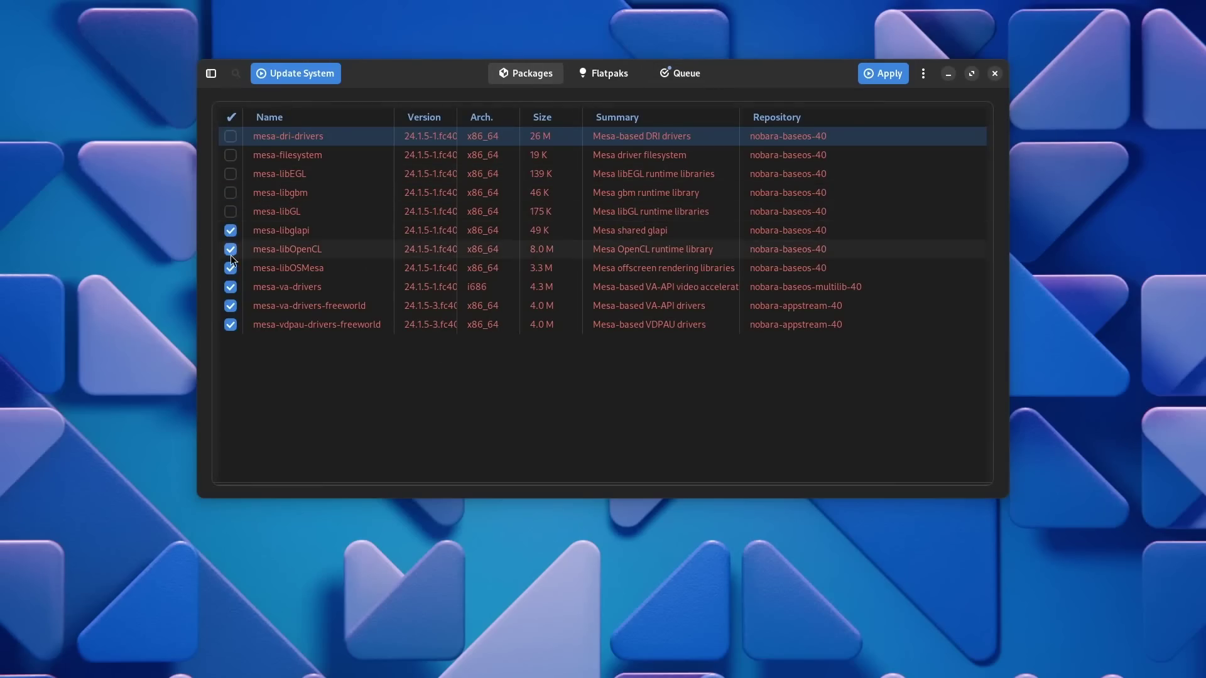
click(230, 249)
click(231, 268)
click(231, 230)
click(230, 286)
click(230, 324)
click(231, 305)
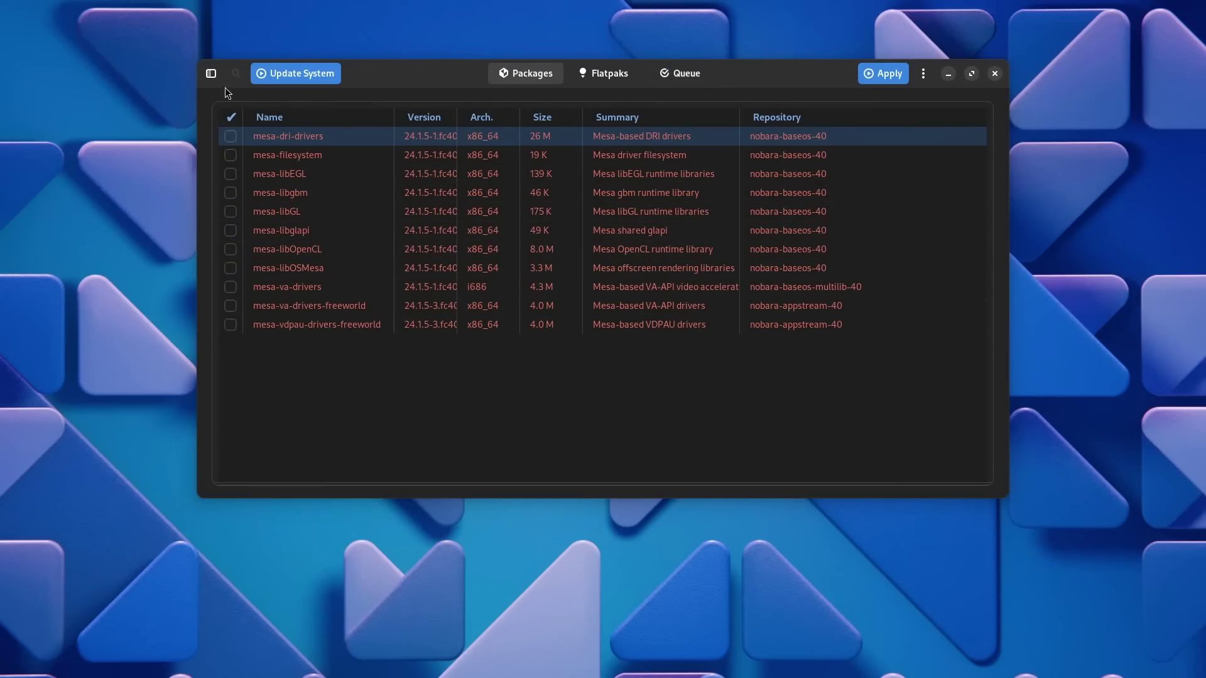
Set the package filter to Installed
click(211, 73)
click(243, 130)
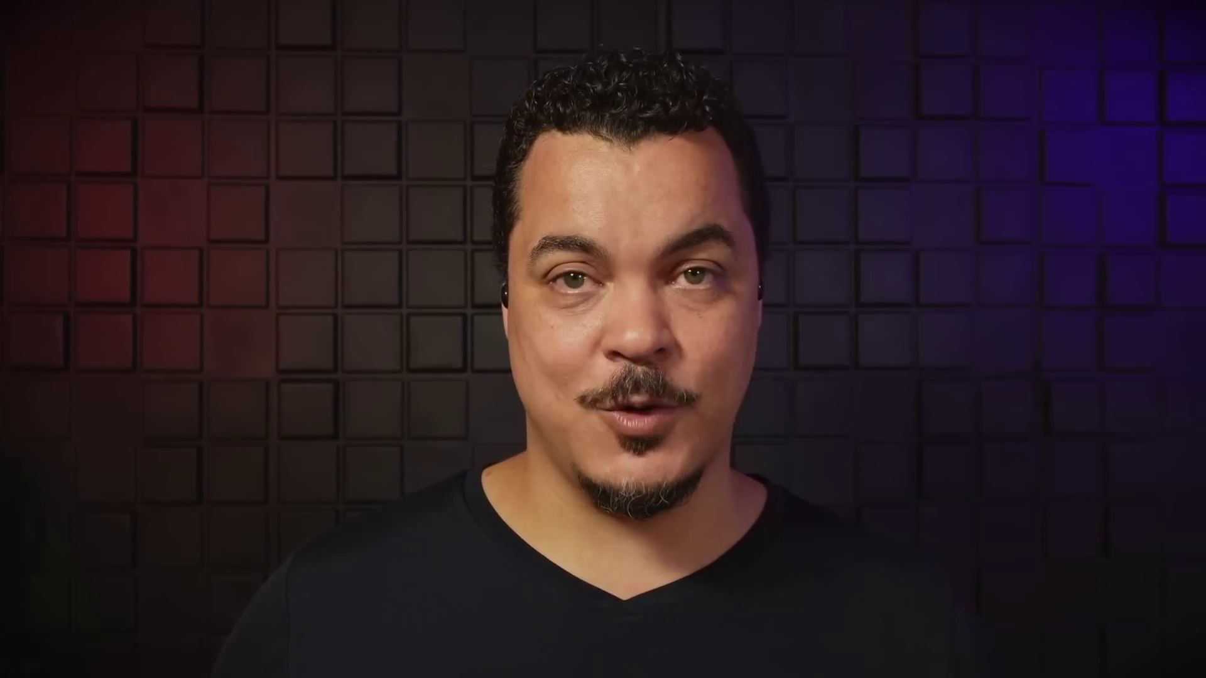